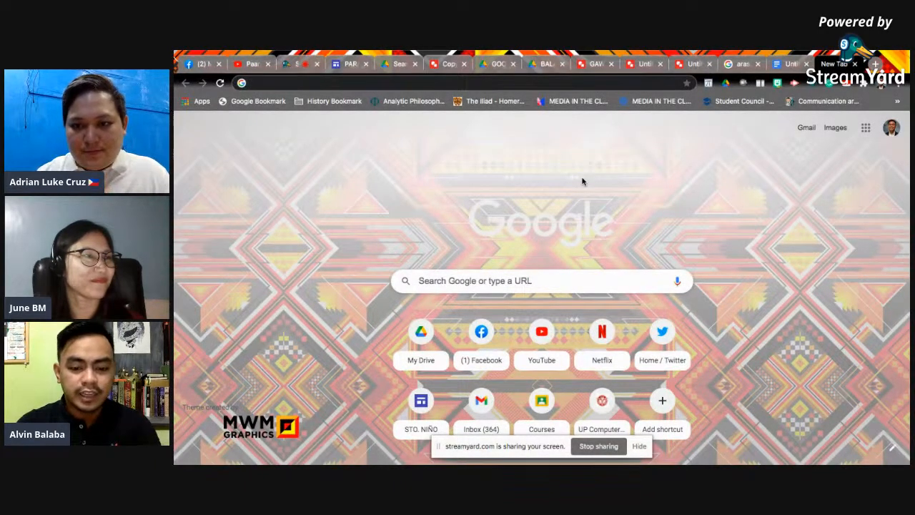
Step: Search Google for "google drawings"
type("d")
key("BackSpace")
key("BackSpace")
type("g")
key("BackSpace")
key("BackSpace")
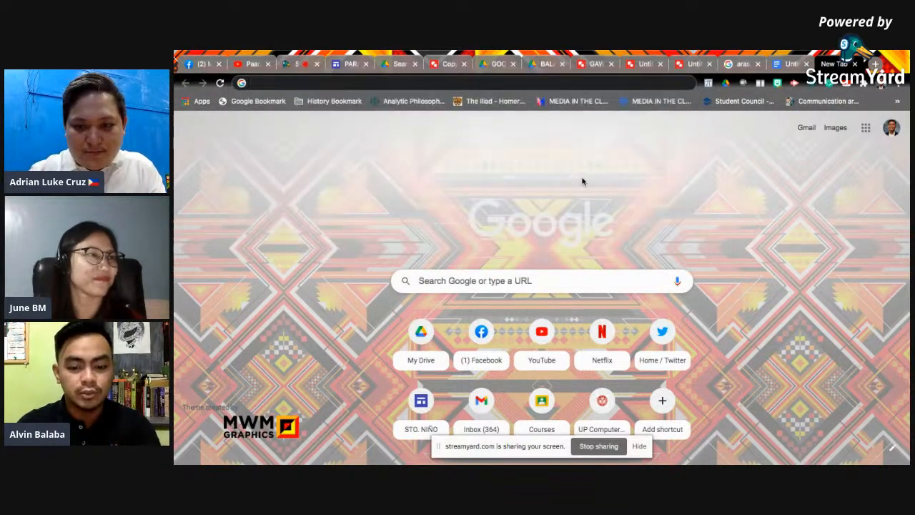
type("google ")
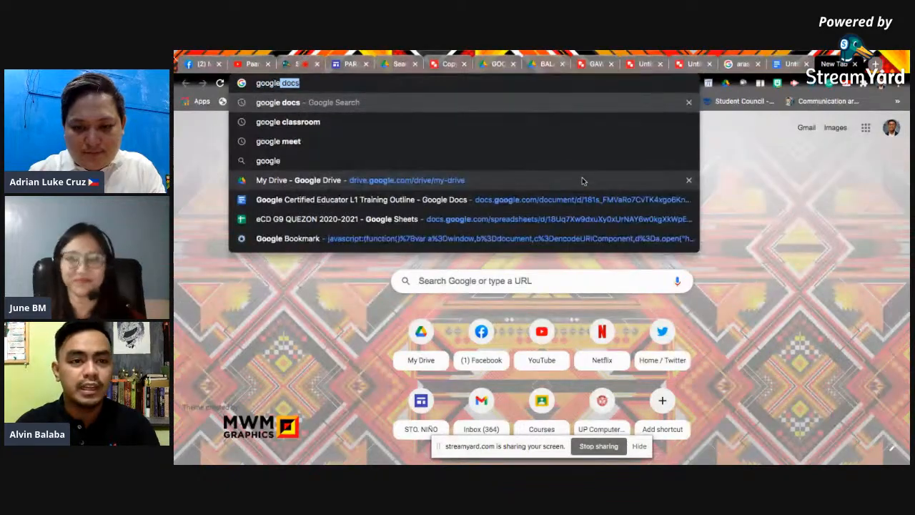
type("drawings")
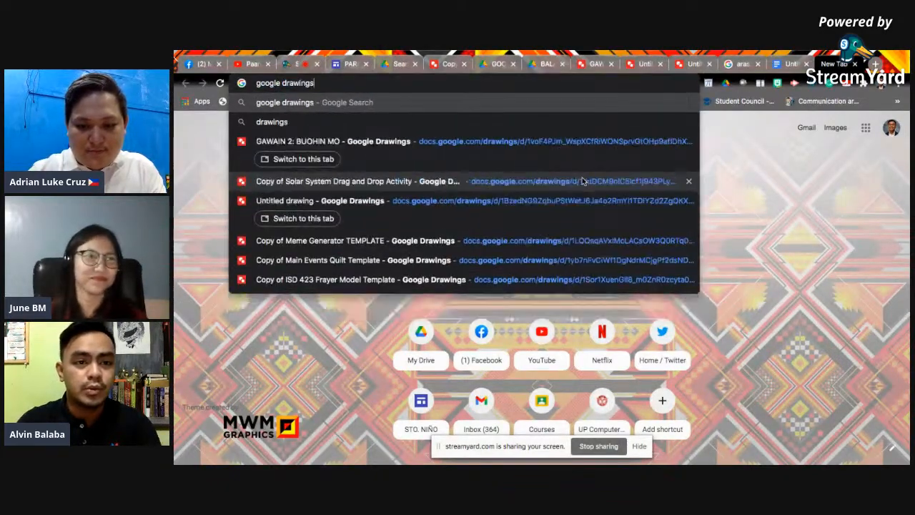
key("Return")
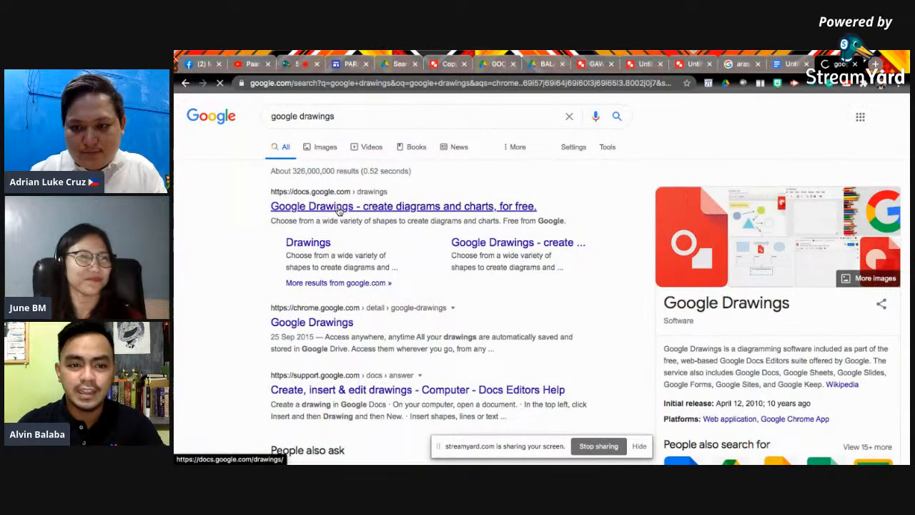
Step: Open Google Drawings from the search results with a blank drawing and dismiss the autofit tip and the screen-sharing notice
left_click(339, 209)
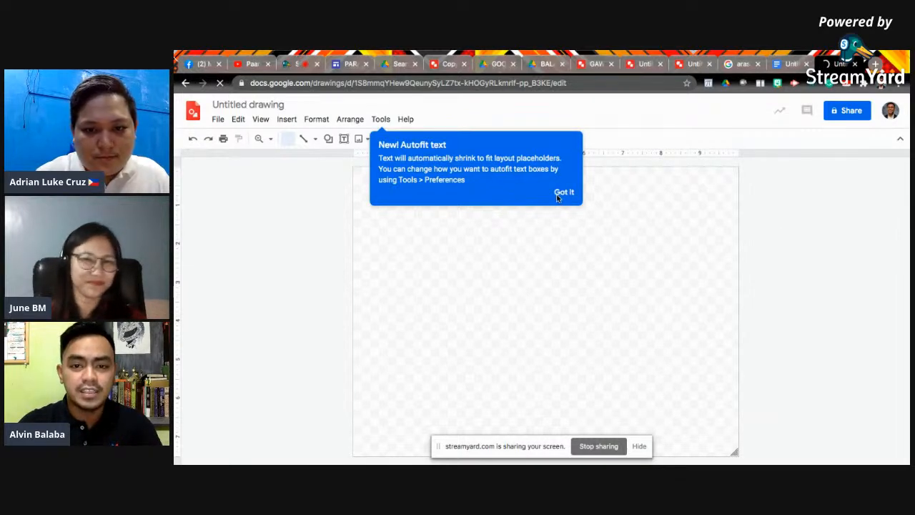
left_click(562, 192)
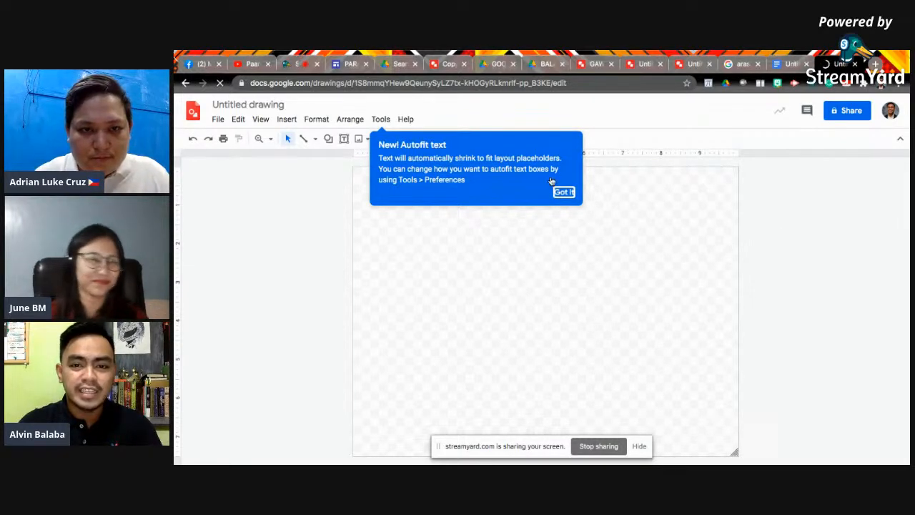
left_click(639, 445)
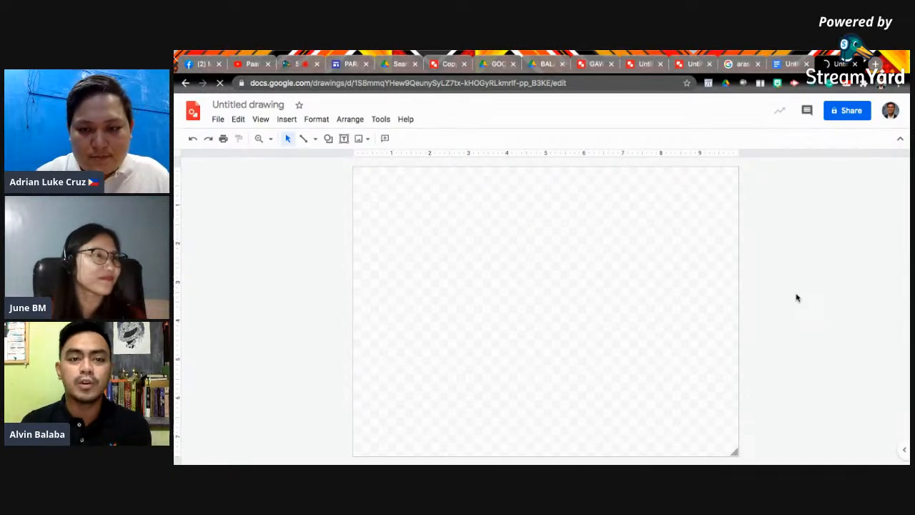
Step: Rename the untitled drawing as "Ribbon for Honors"
left_click(260, 104)
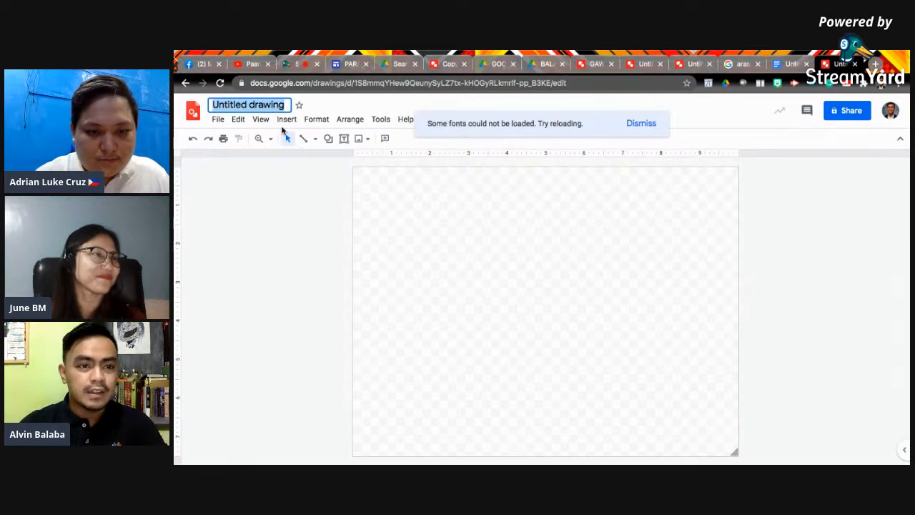
key("BackSpace")
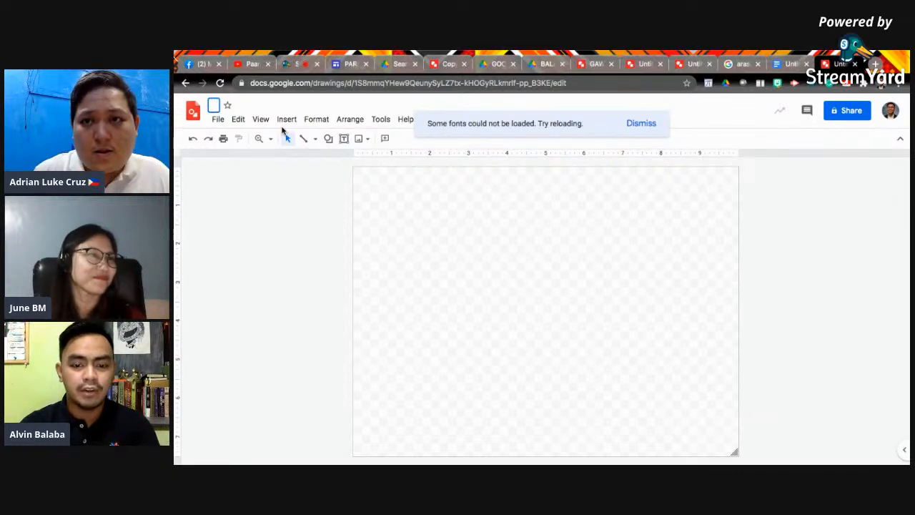
type("Rib")
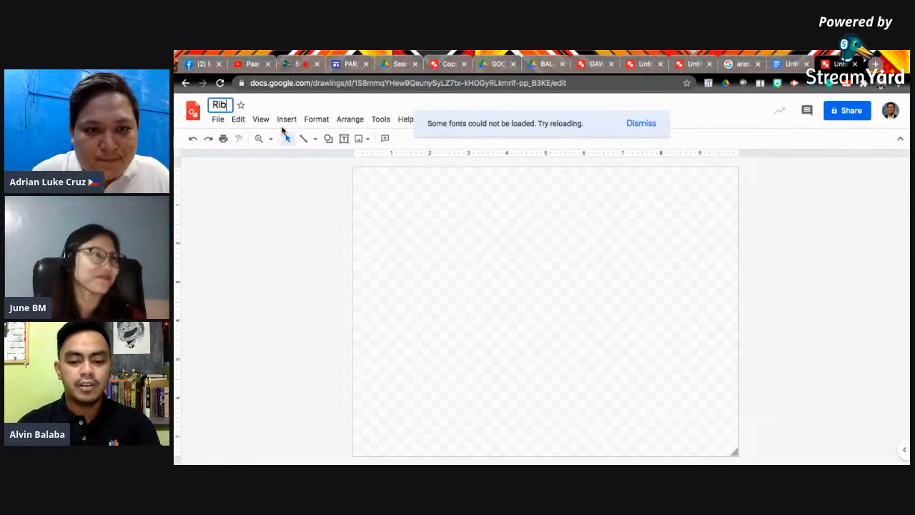
type("bon for Honors")
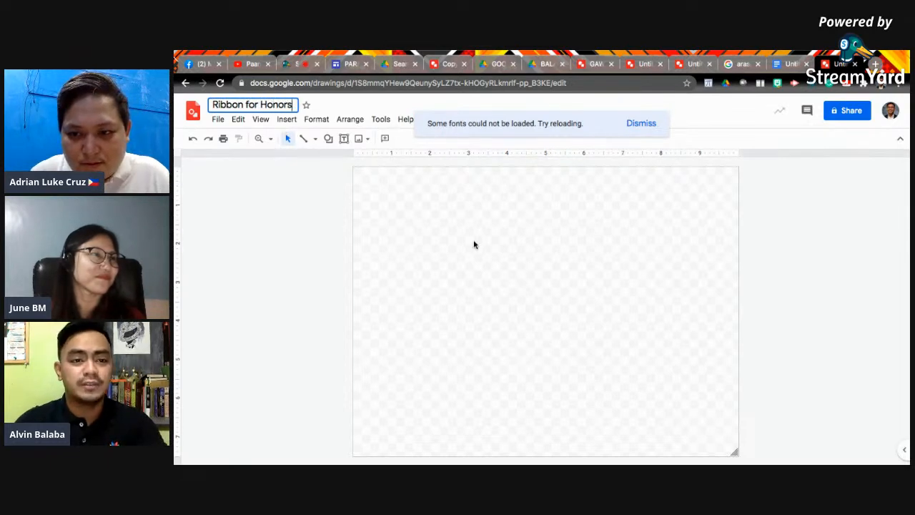
left_click(489, 315)
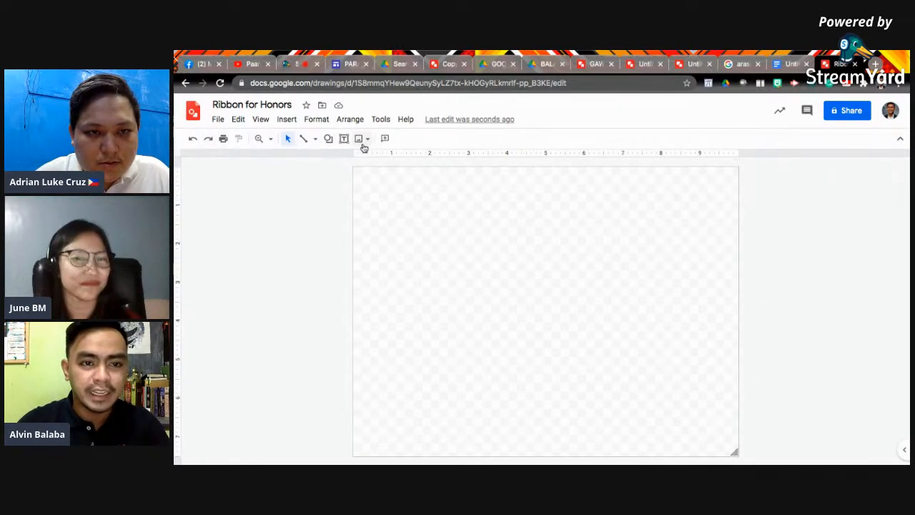
left_click(287, 120)
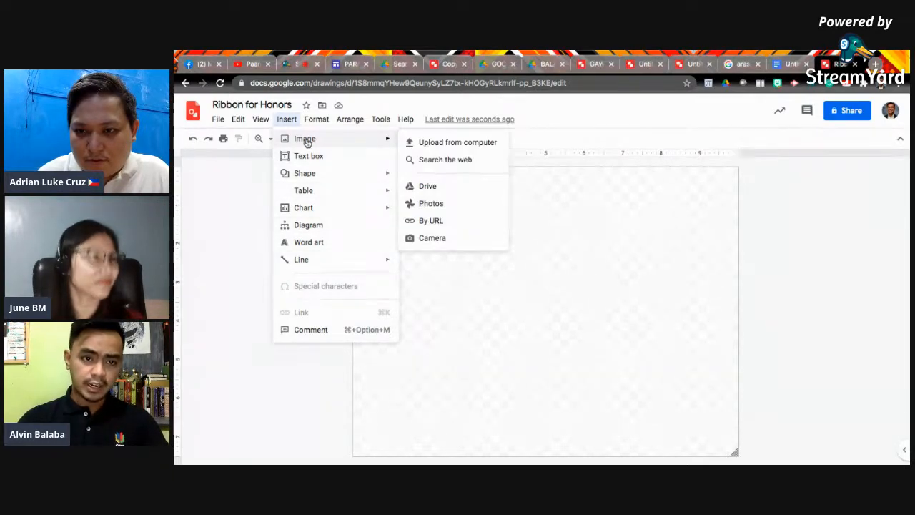
mouse_move(316, 145)
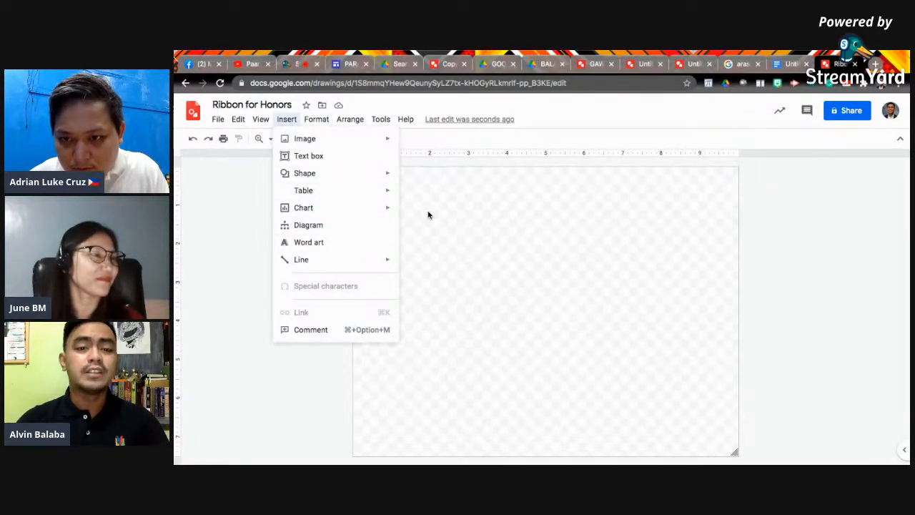
mouse_move(378, 192)
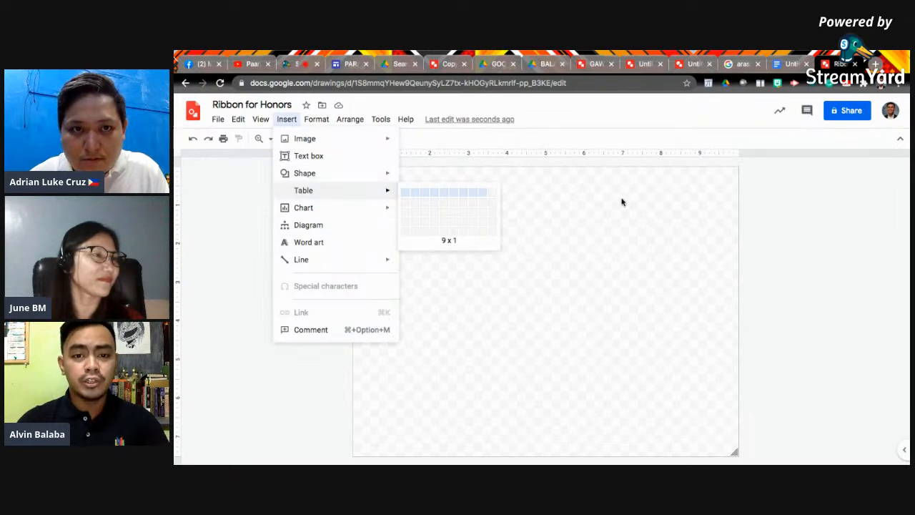
left_click(831, 238)
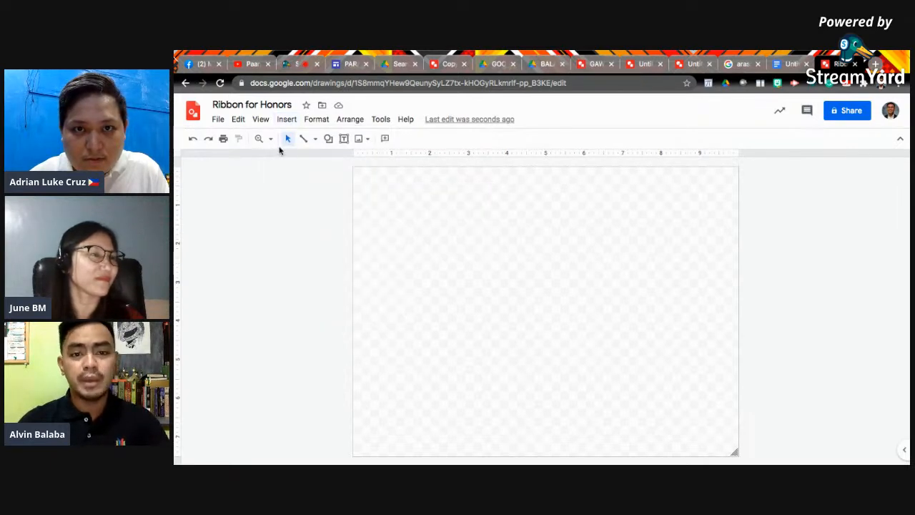
Step: Draw a circle shape about 3.3 inches wide and place it in the upper middle of the canvas
left_click(287, 120)
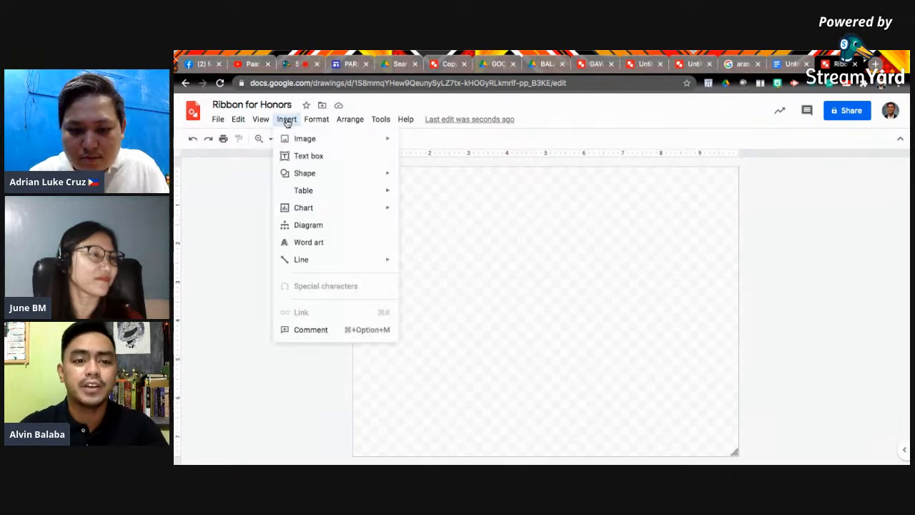
mouse_move(294, 136)
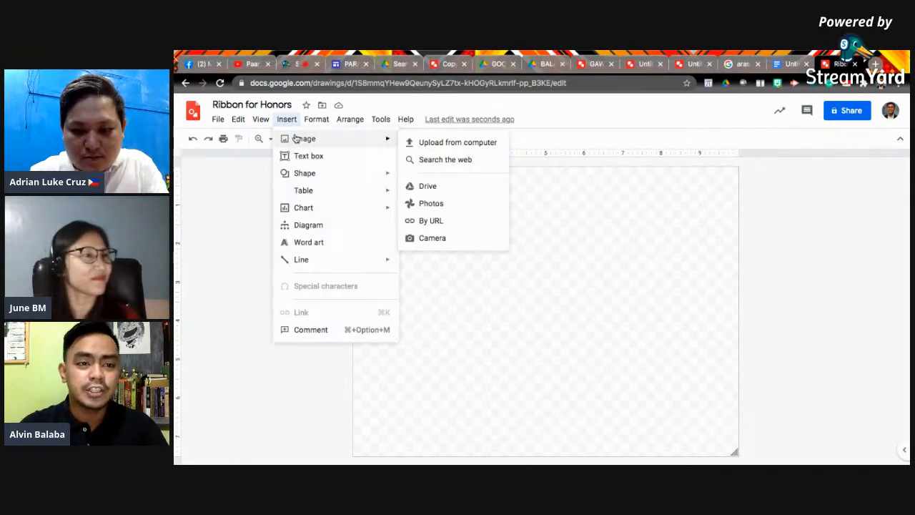
mouse_move(306, 176)
mouse_move(428, 180)
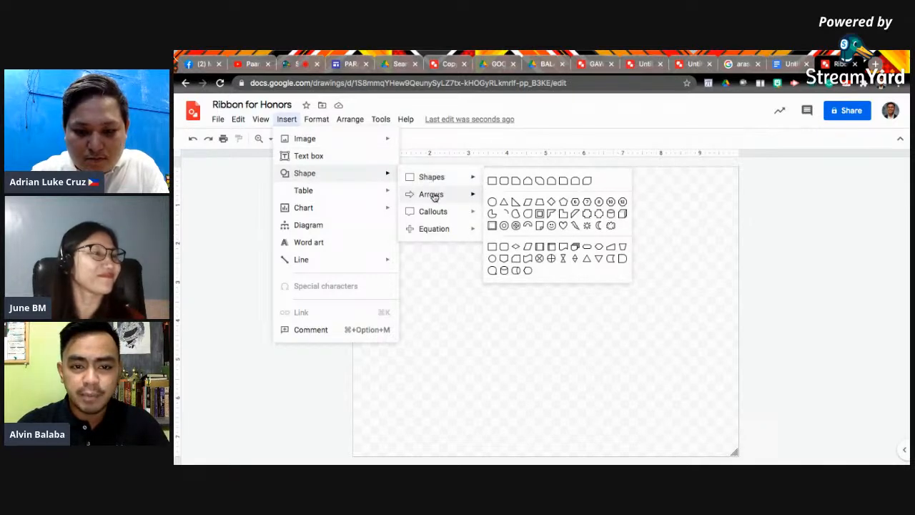
mouse_move(429, 201)
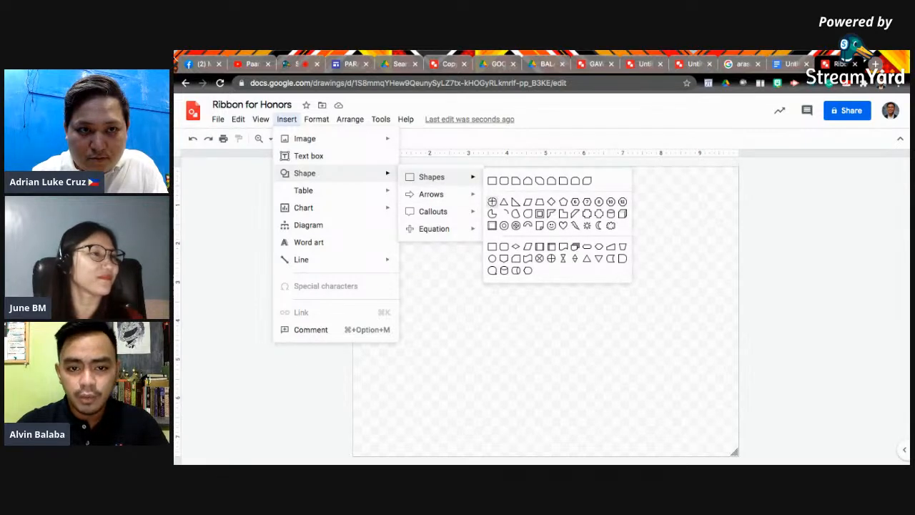
left_click(492, 202)
left_click_drag(465, 207, 593, 333)
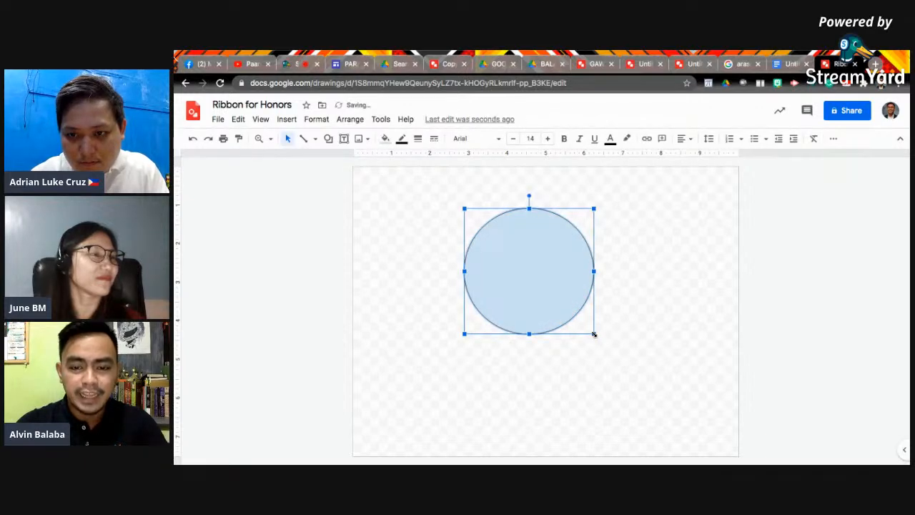
mouse_move(521, 261)
left_mouse_down()
mouse_move(543, 255)
mouse_move(534, 251)
left_mouse_up()
left_click_drag(606, 325, 623, 334)
key("ctrl+z")
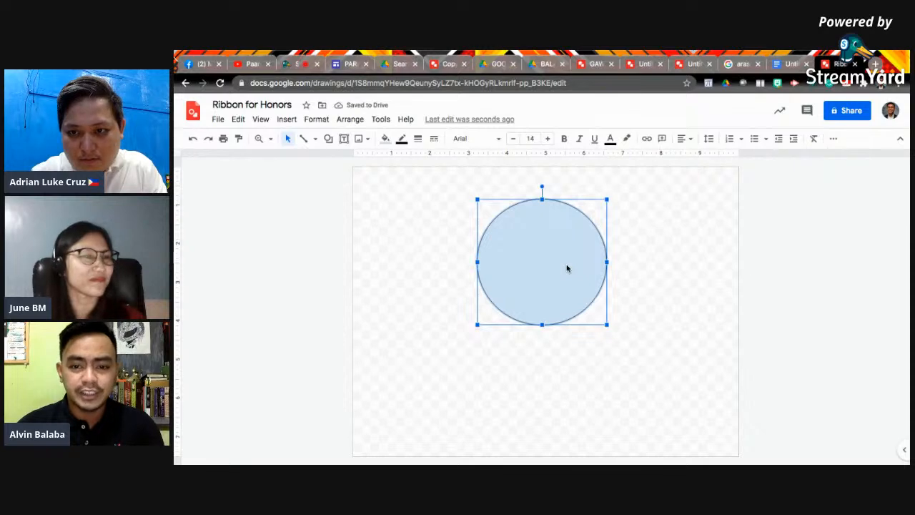
left_click(385, 138)
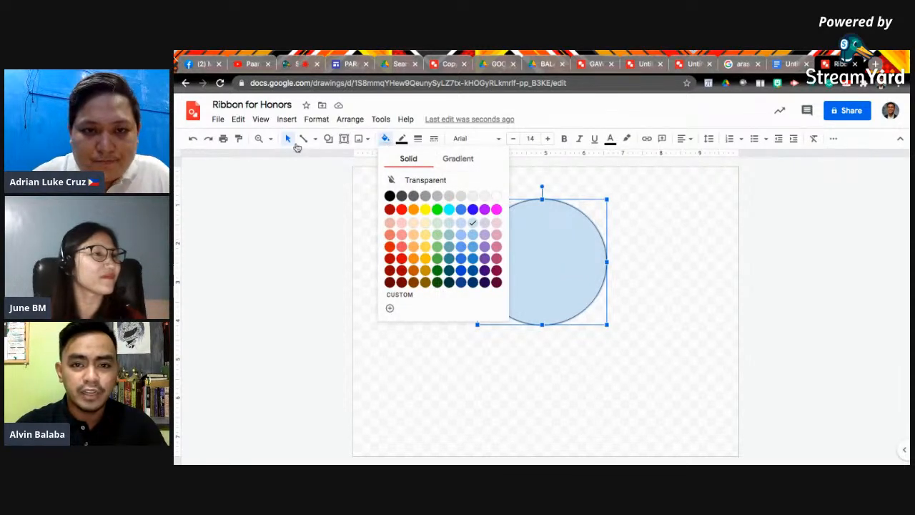
left_click(643, 241)
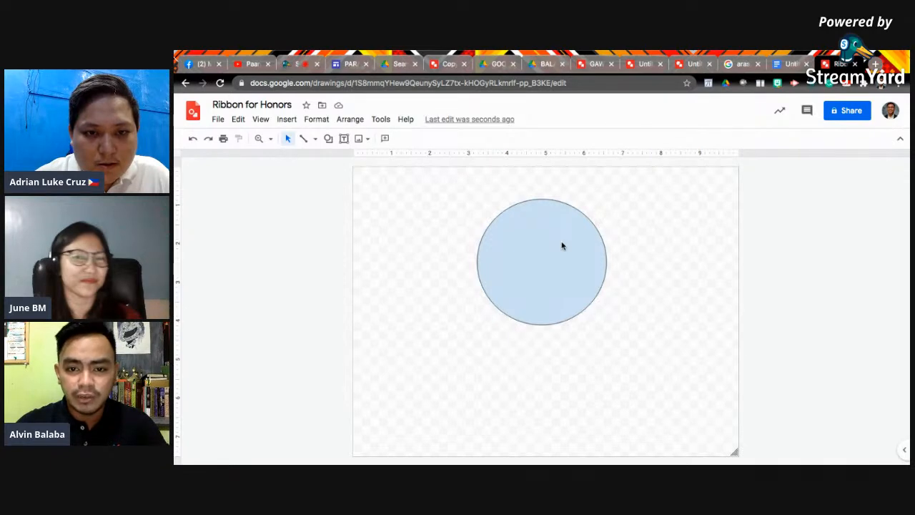
Step: Add the text "MOST BEHAVE STUDENT" inside the circle
left_click(562, 246)
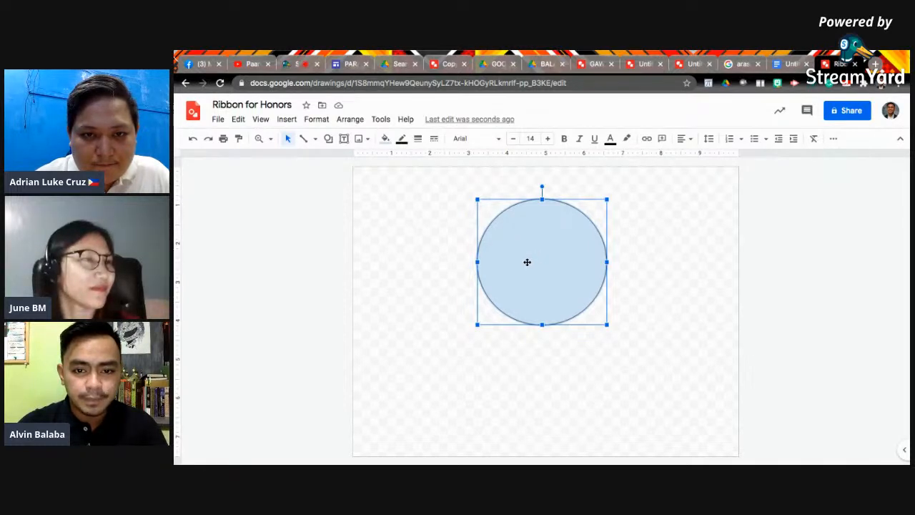
right_click(539, 250)
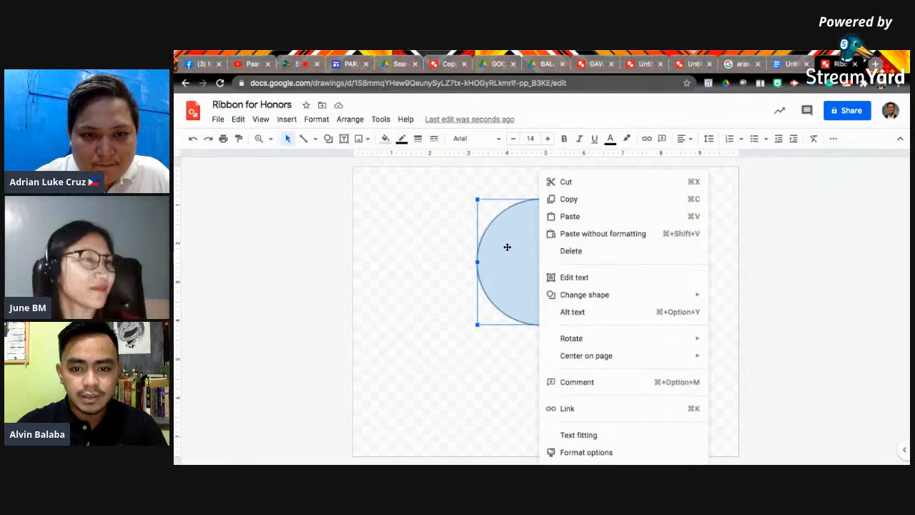
left_click(585, 278)
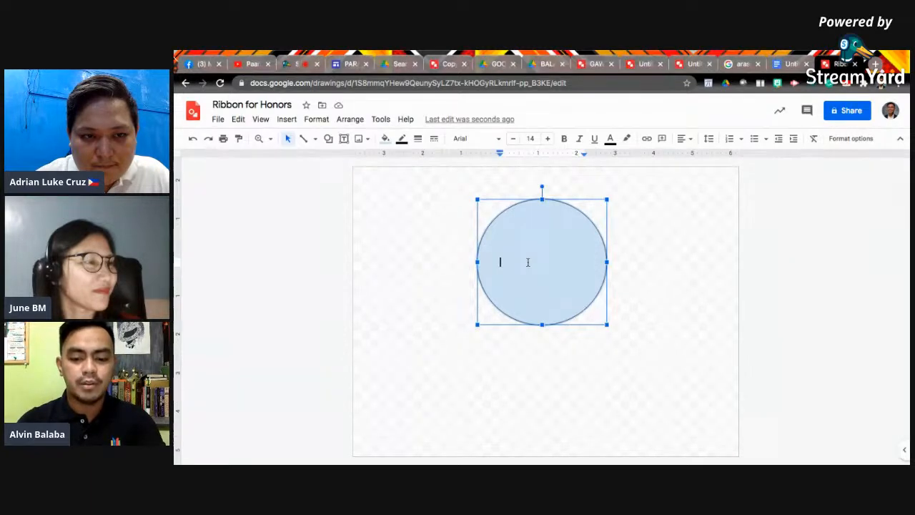
type("MOST BEHAV")
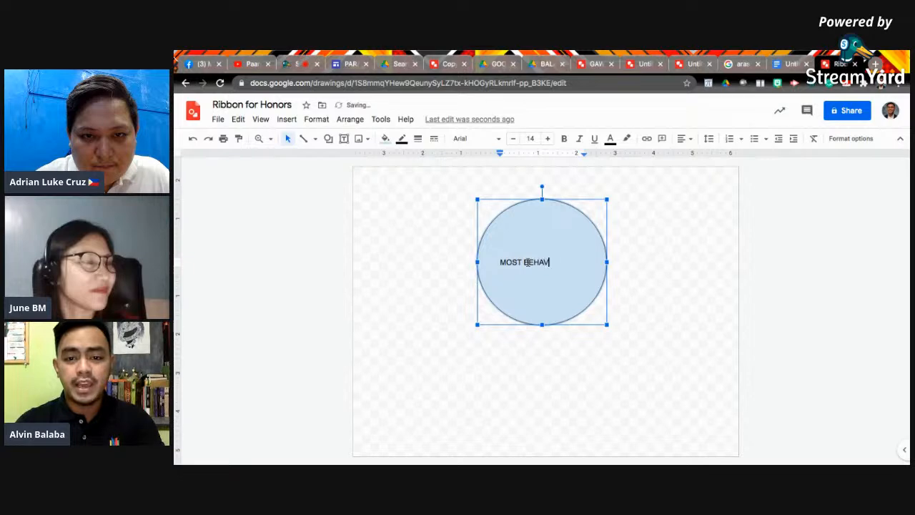
type("E STUDENT")
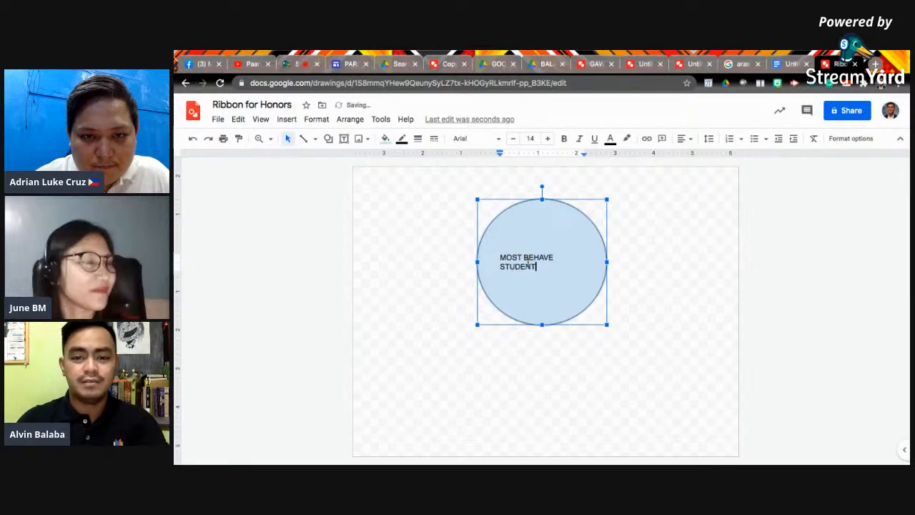
Step: Centre the circle's text horizontally and set its font to Arial Rounded
left_click_drag(537, 266, 480, 256)
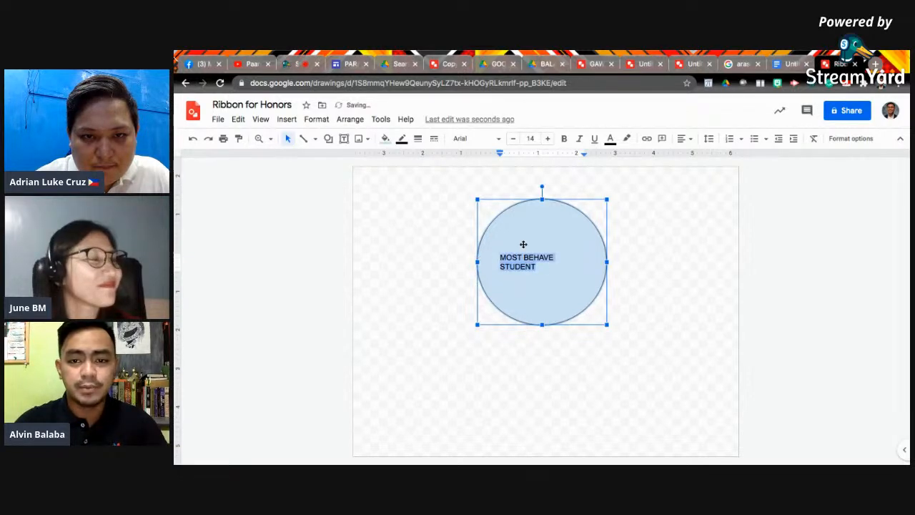
left_click(682, 138)
left_click(699, 153)
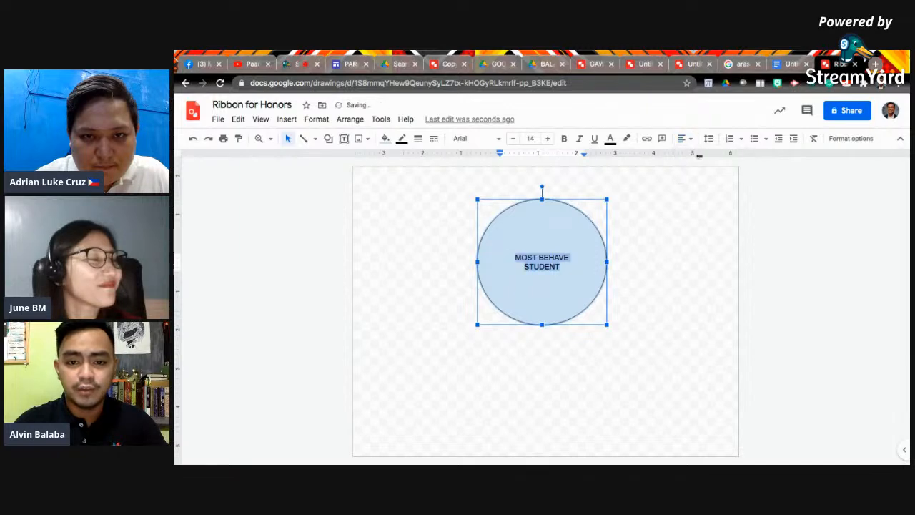
left_click(471, 139)
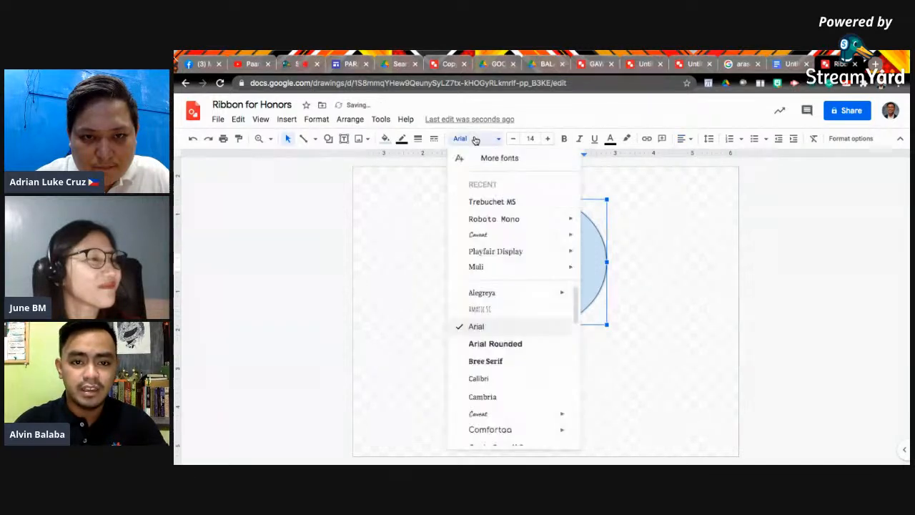
left_click(509, 344)
Step: Try a font size of 35 for the circle's text
left_click(535, 139)
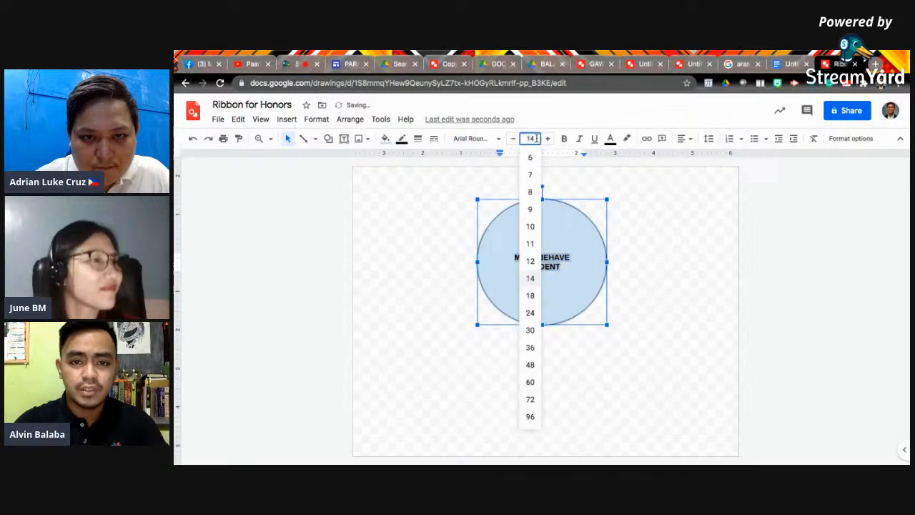
type("35")
key("Return")
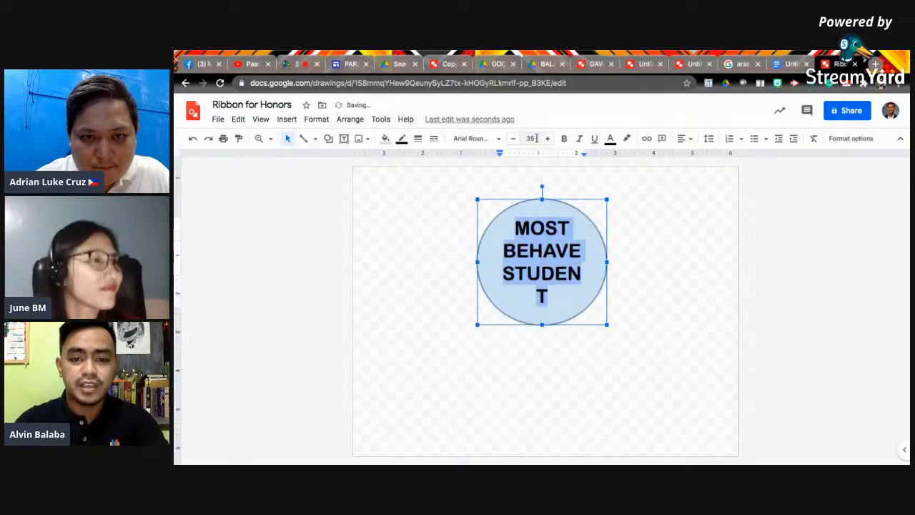
Step: Set the font size of the circle's text to 20
left_click(532, 138)
type("20")
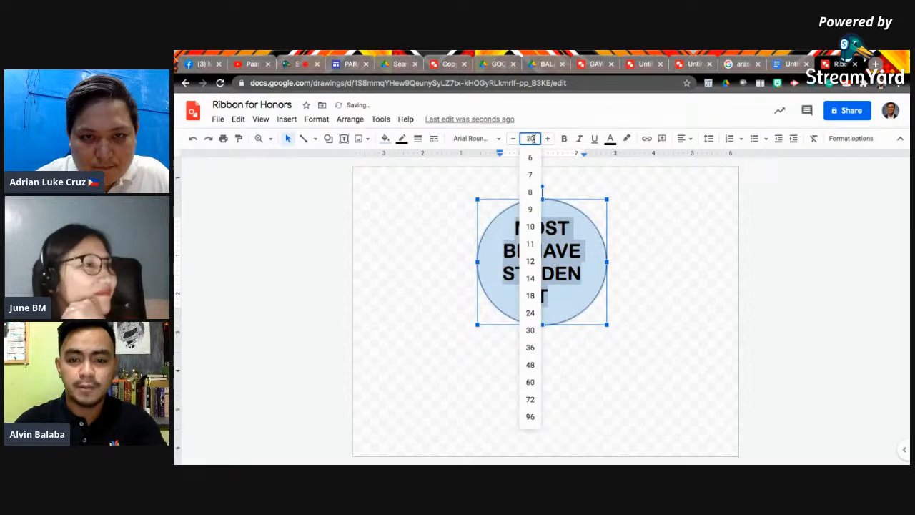
key("Return")
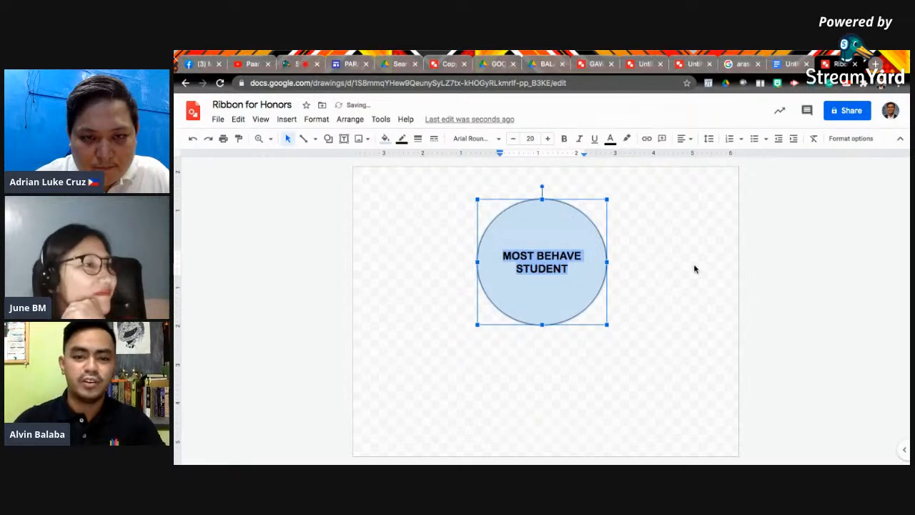
left_click(661, 255)
Step: Fill the circle with a solid light yellow colour
left_click(526, 237)
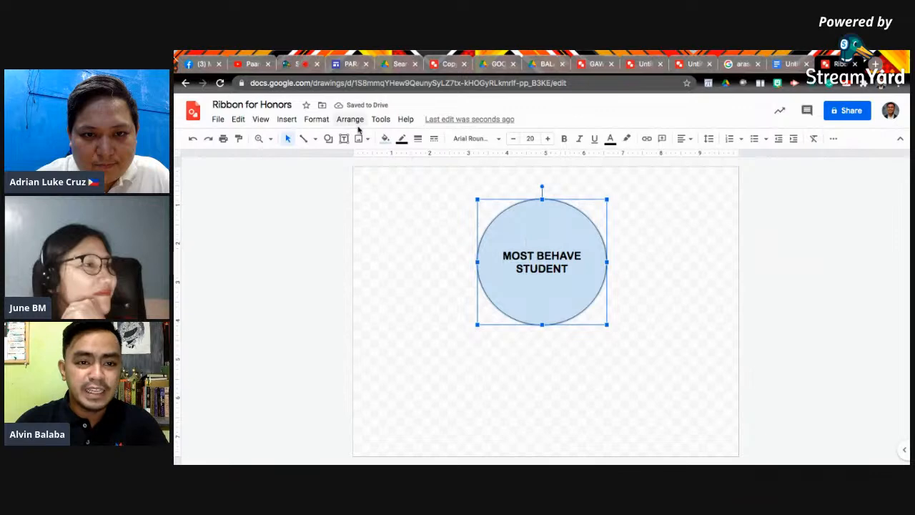
left_click(384, 138)
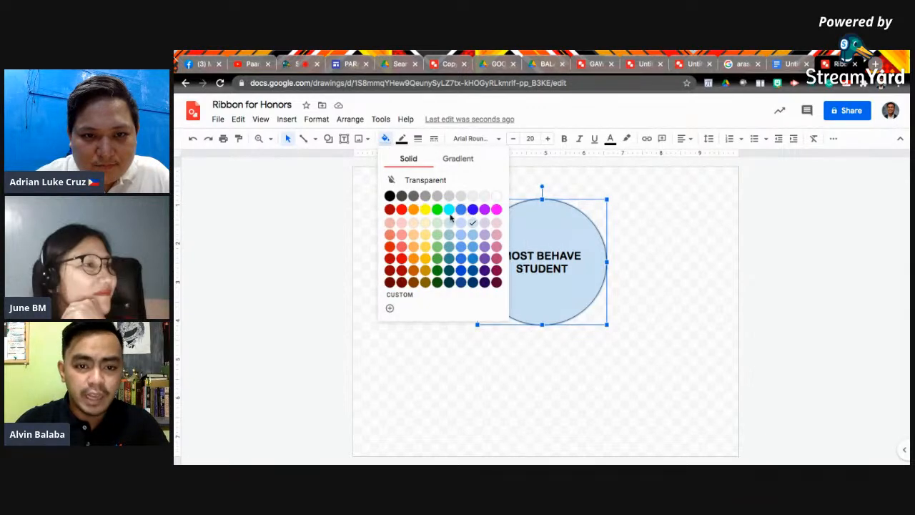
left_click(425, 223)
left_click(651, 298)
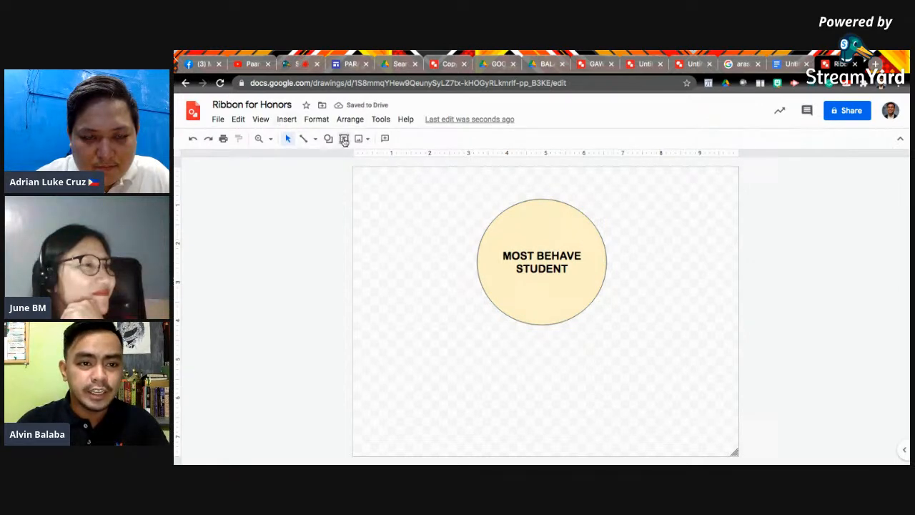
Step: Try a flowchart predefined-process shape about 6 inches wide and 2.5 inches tall over the circle's lower edge, and delete it
left_click(287, 119)
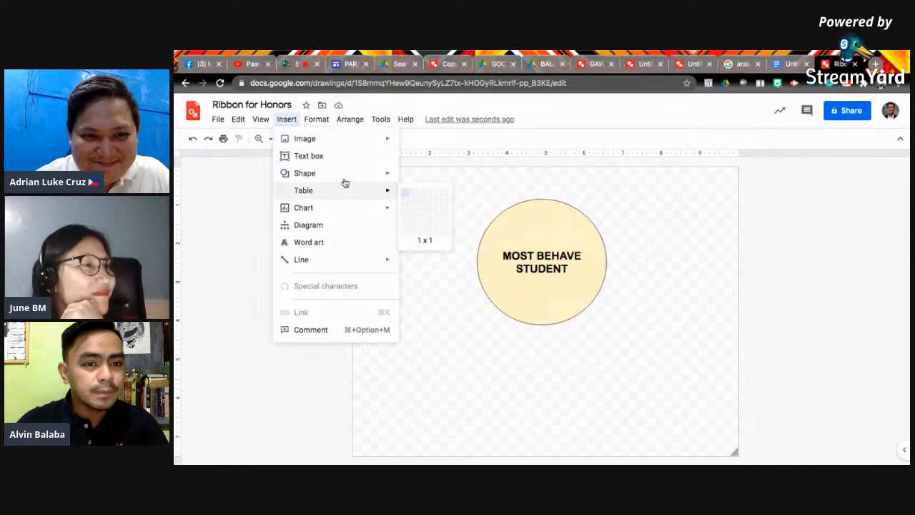
mouse_move(343, 179)
mouse_move(462, 188)
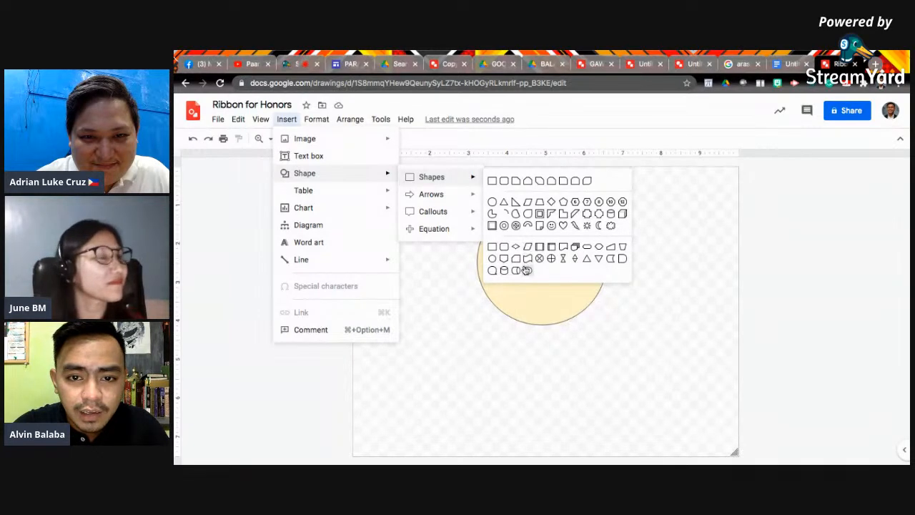
left_click(544, 250)
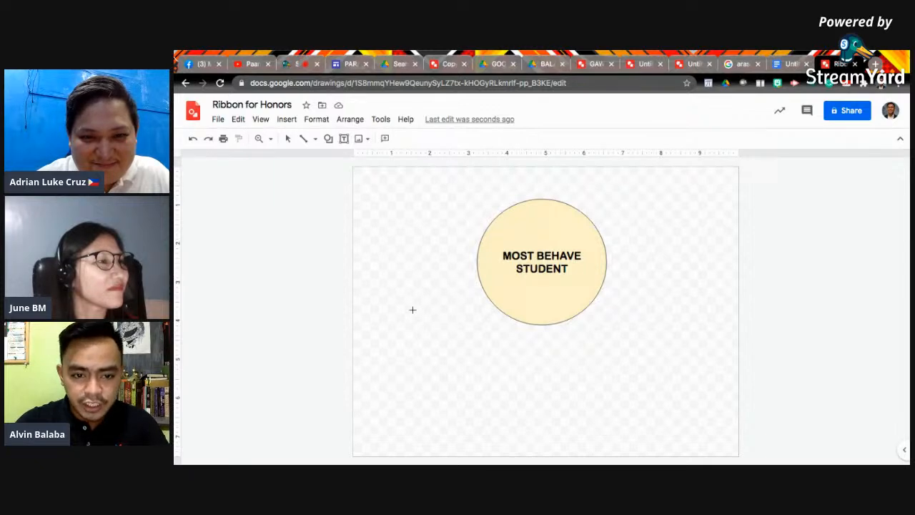
left_click_drag(412, 310, 643, 406)
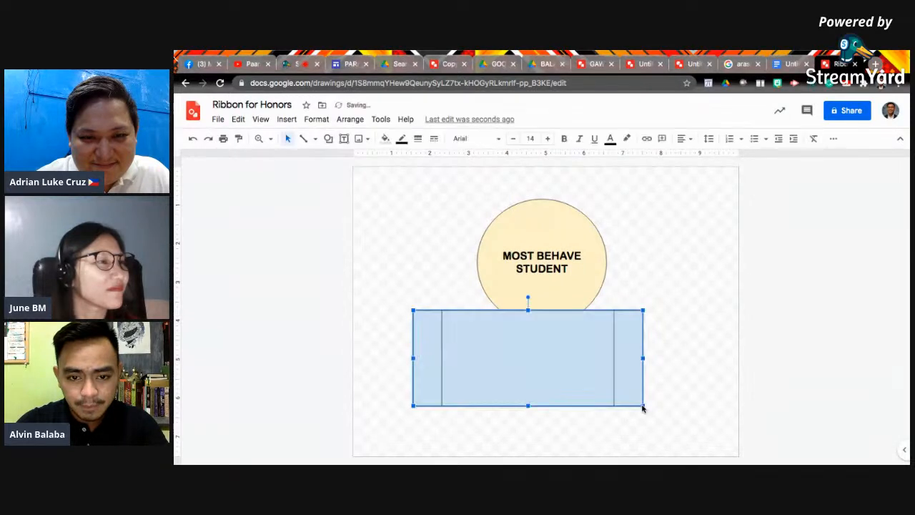
left_click(686, 379)
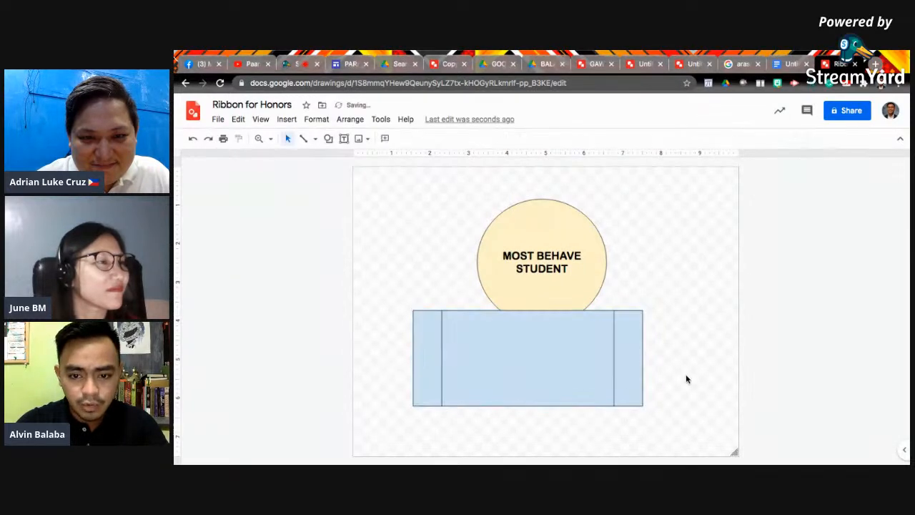
left_click(530, 353)
key("Delete")
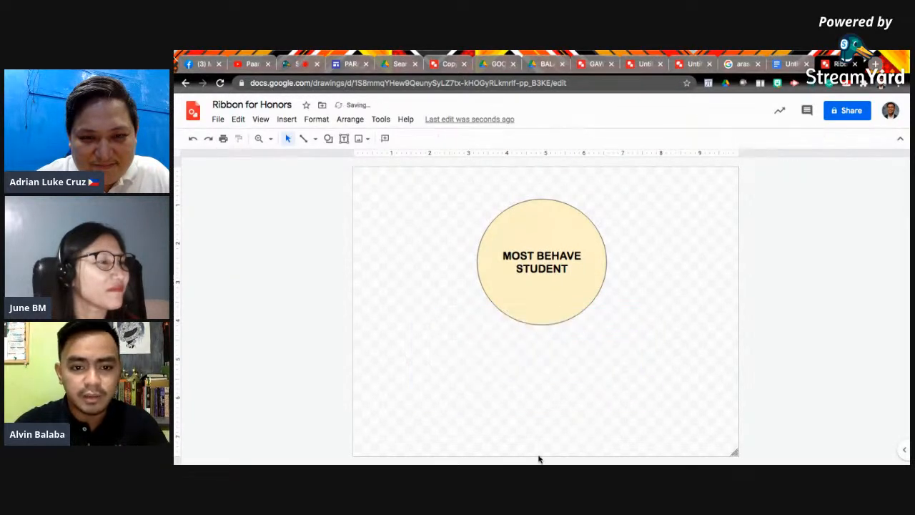
Step: Open the gallery of basic and flowchart shapes available for insertion
left_click(286, 119)
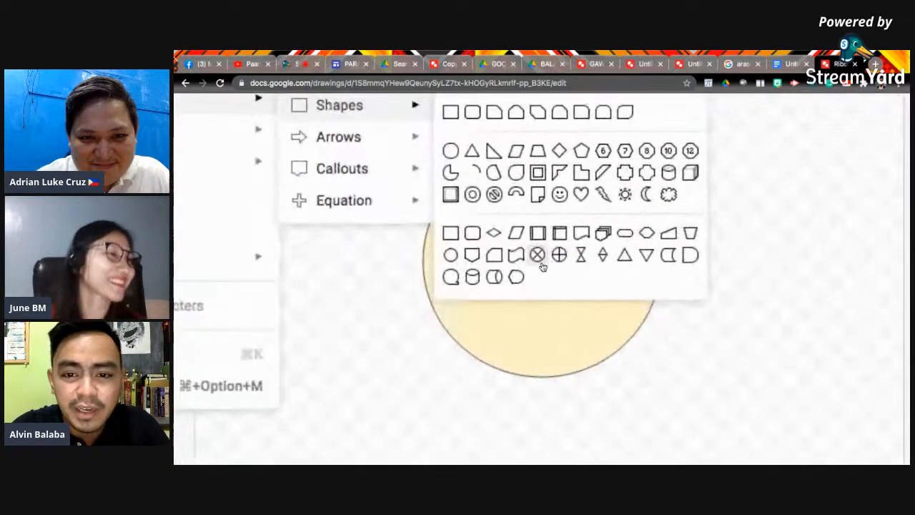
scroll(542, 267, "down", 3)
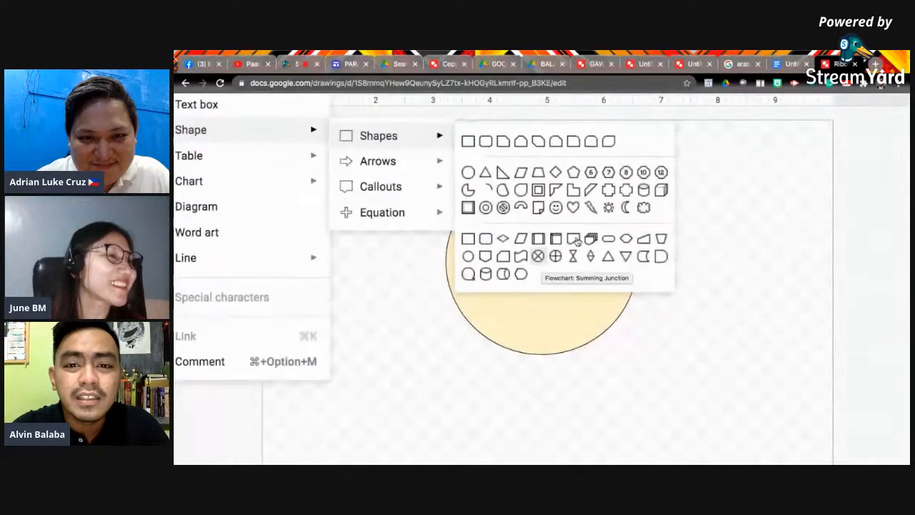